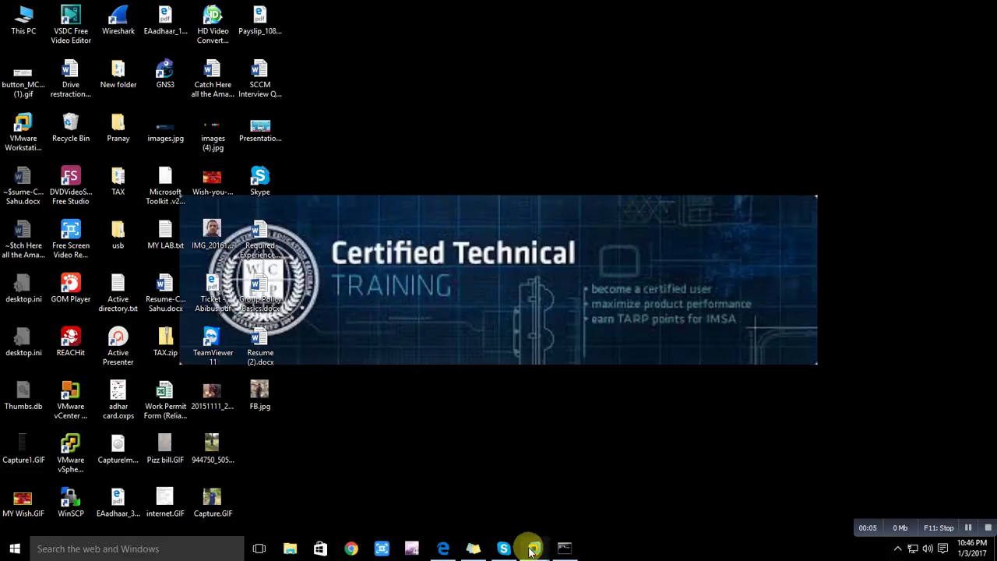
# Bring the FS-01 lab server session forward to show its Remote Desktop Services Overview
pyautogui.moveTo(534, 547)
pyautogui.click(577, 499)
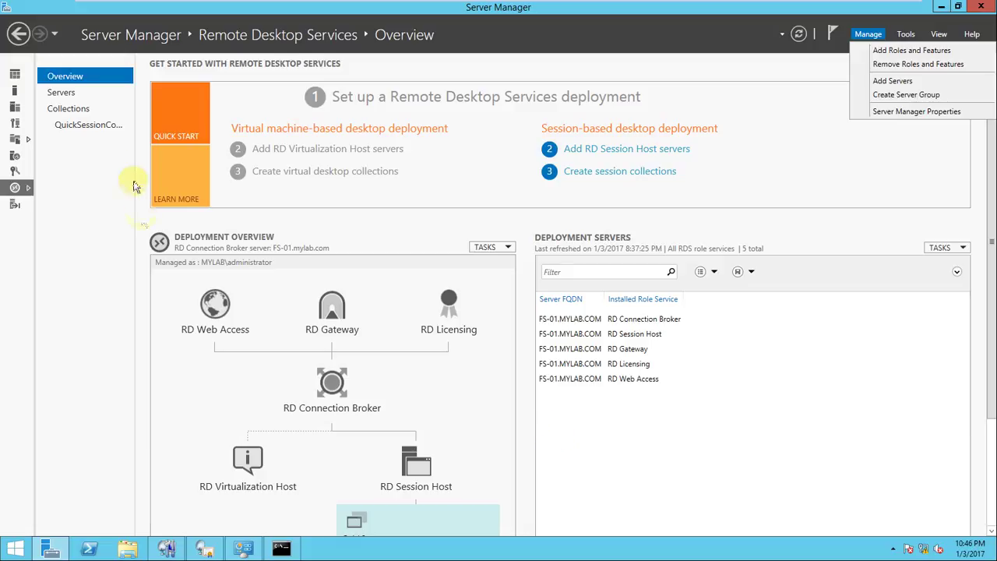
# Open the Remote Desktop Services Collections page and select QuickSessionCollection
pyautogui.click(99, 115)
pyautogui.click(99, 115)
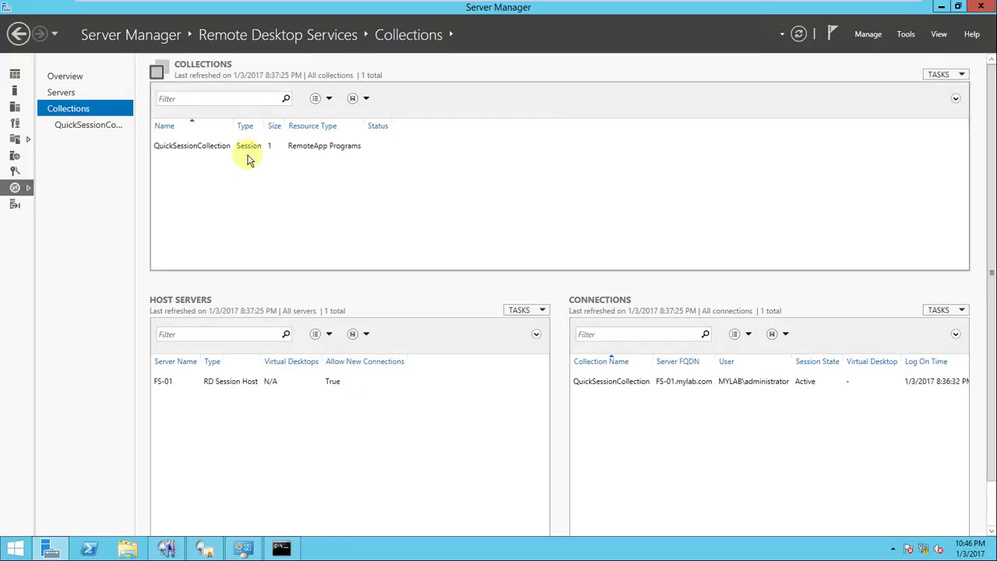
pyautogui.click(227, 152)
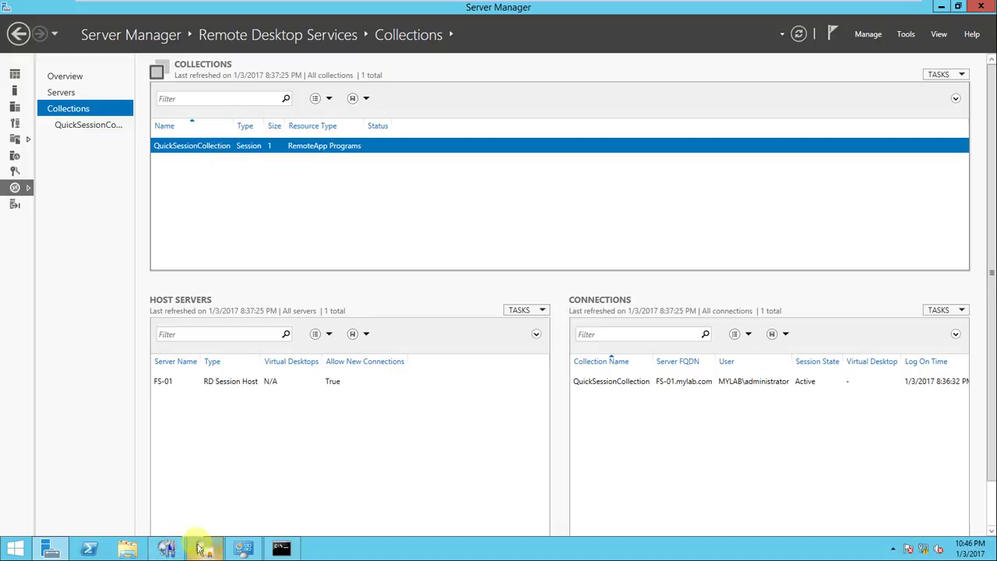
# Close RD Licensing Manager and minimize RD Licensing Diagnoser to reveal Server Manager
pyautogui.moveTo(202, 548)
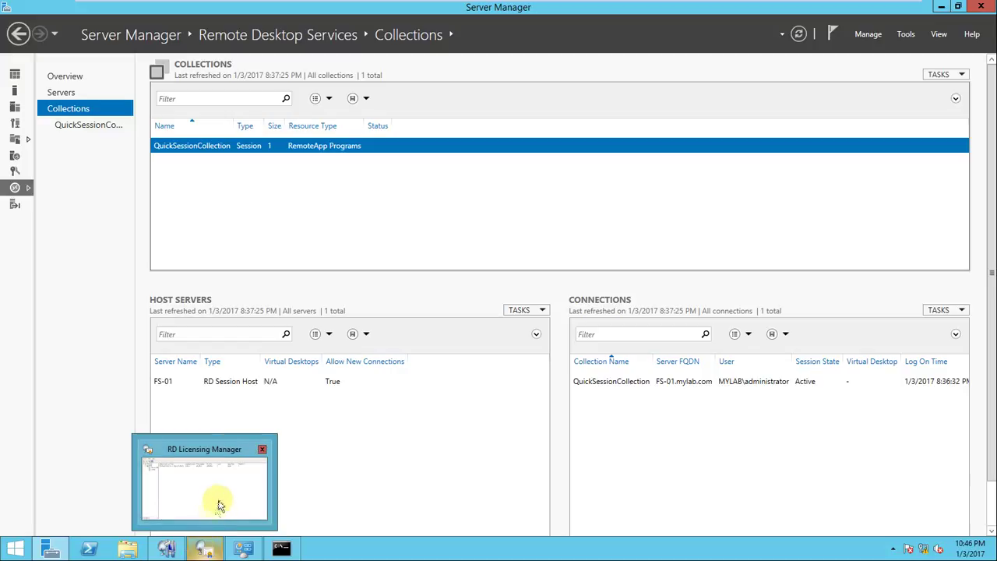
pyautogui.click(263, 454)
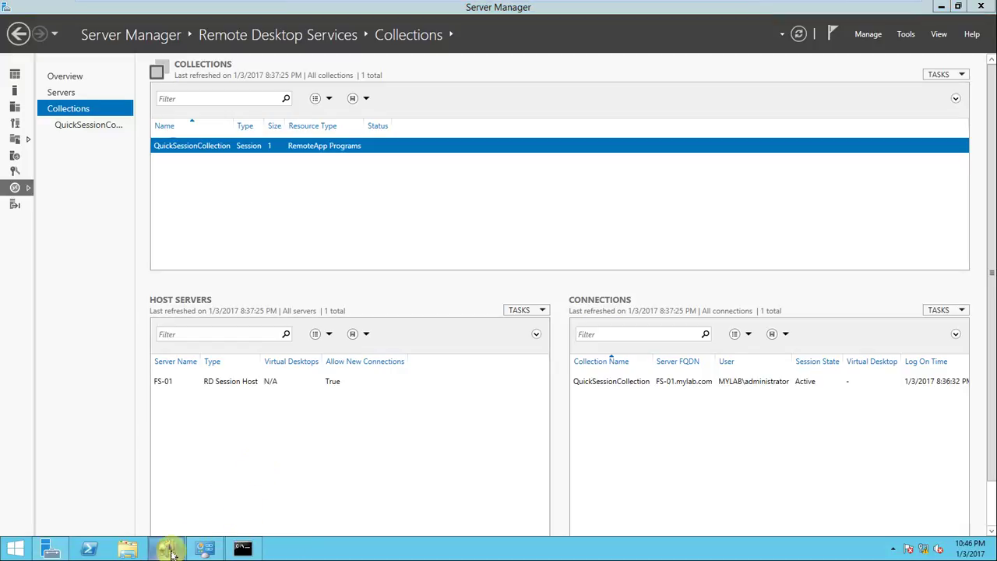
pyautogui.moveTo(171, 551)
pyautogui.click(174, 496)
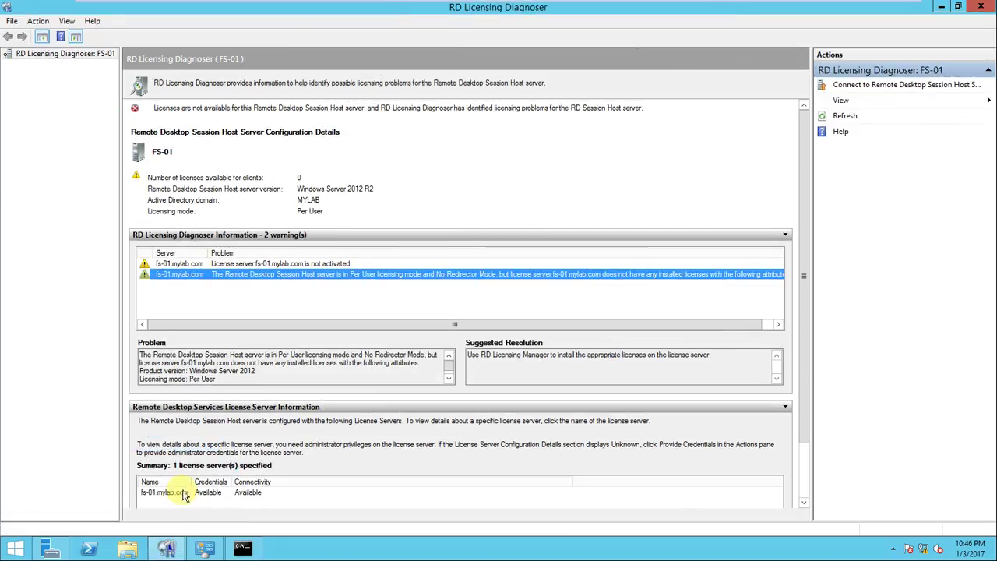
pyautogui.click(940, 8)
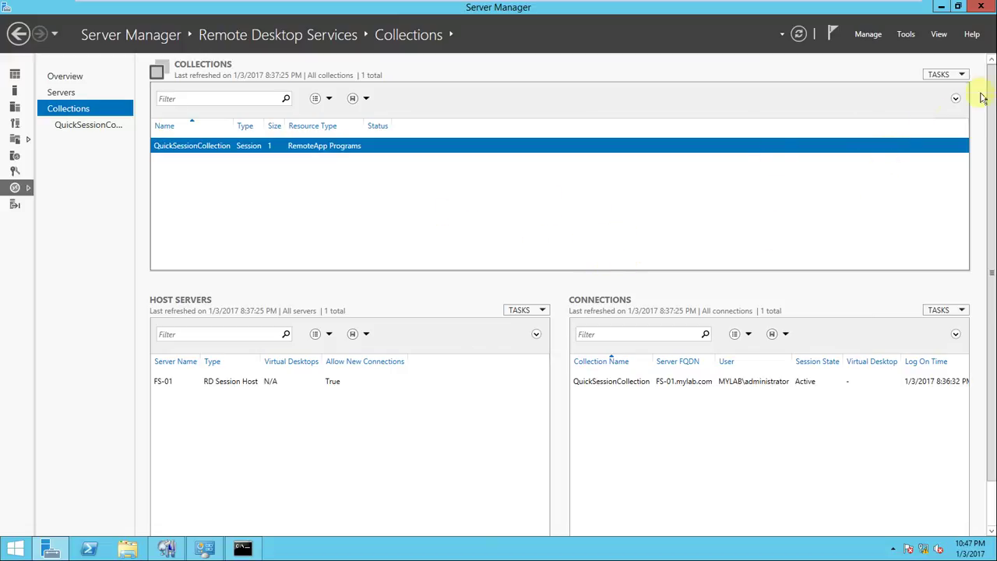
pyautogui.click(906, 36)
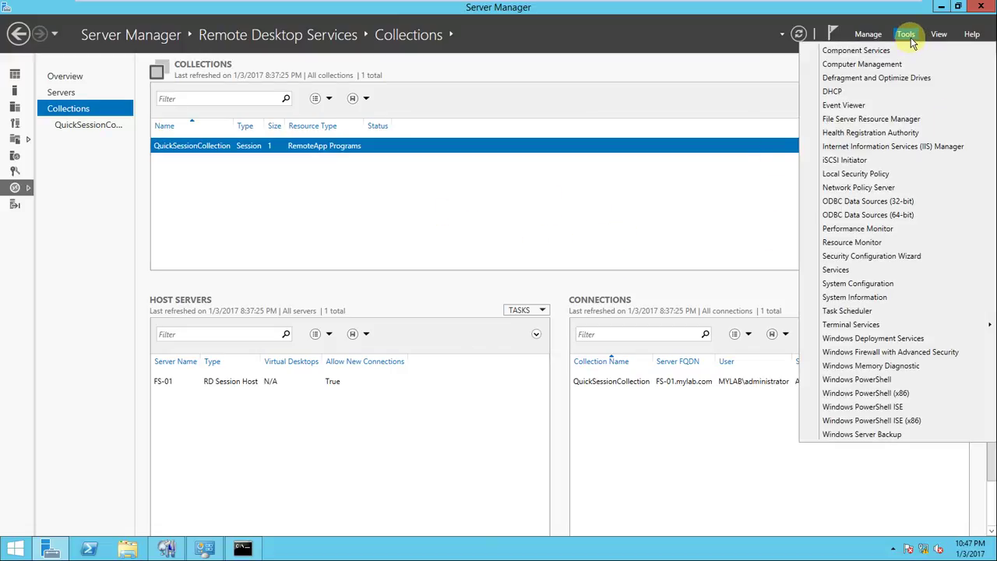
pyautogui.moveTo(857, 326)
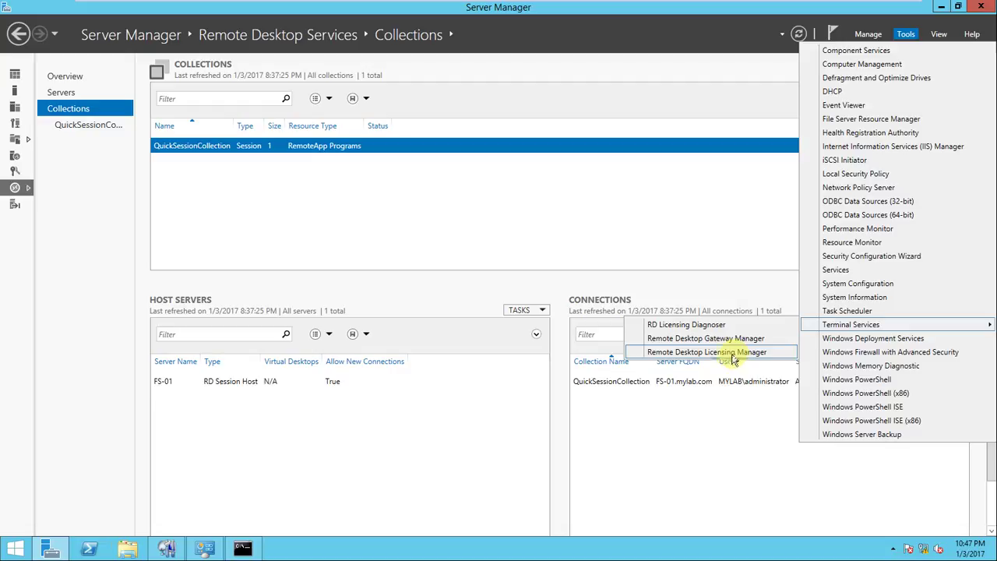
pyautogui.click(696, 327)
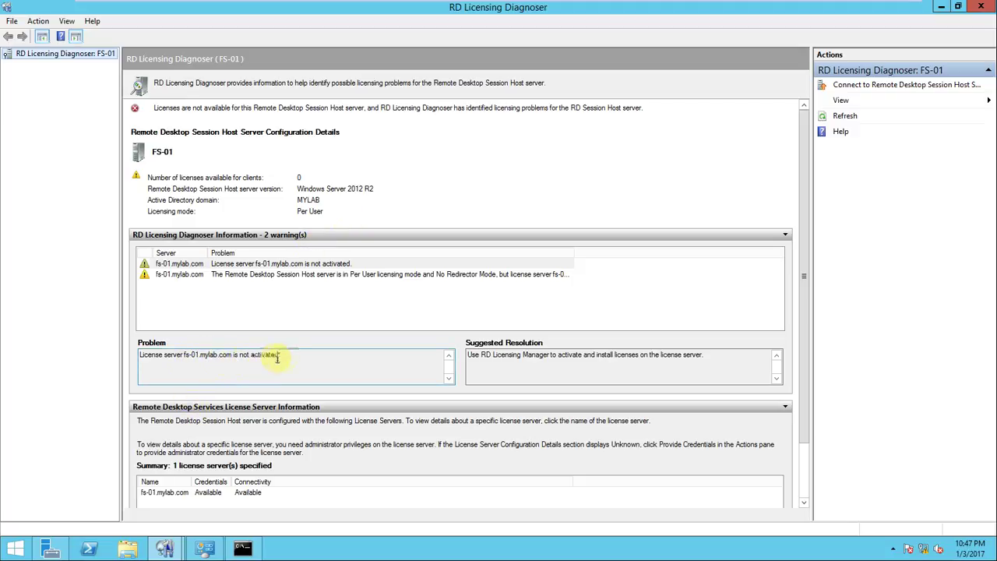
pyautogui.moveTo(277, 357); pyautogui.dragTo(137, 358)
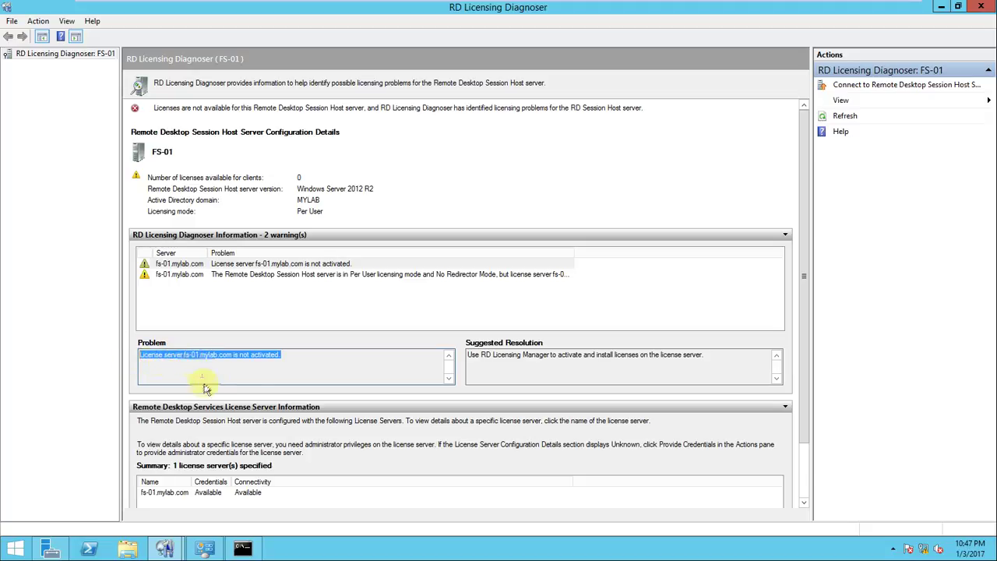
pyautogui.click(981, 6)
# Launch Remote Desktop Licensing Manager from Tools and expand FS-01 to view its licence packs
pyautogui.click(905, 34)
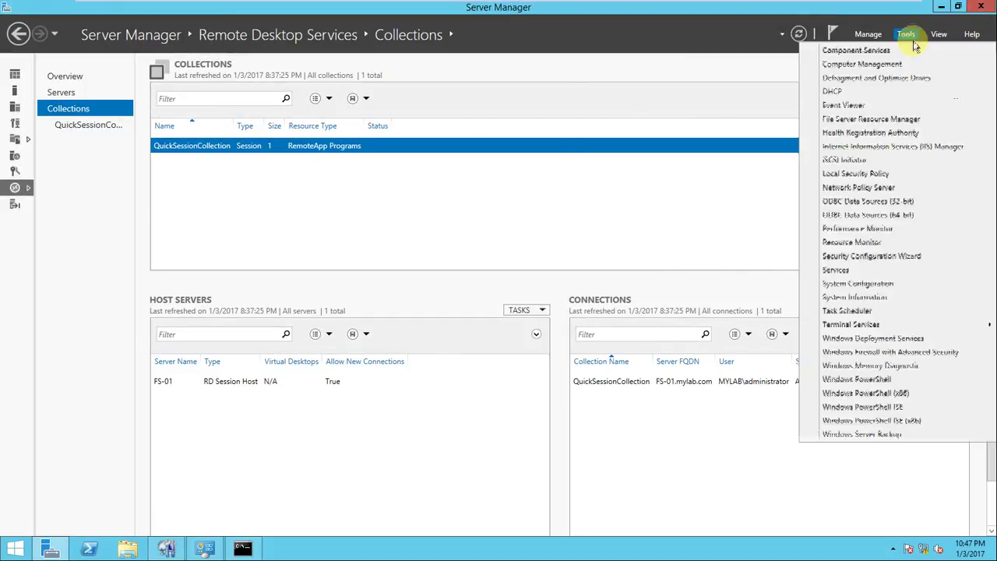
pyautogui.moveTo(941, 326)
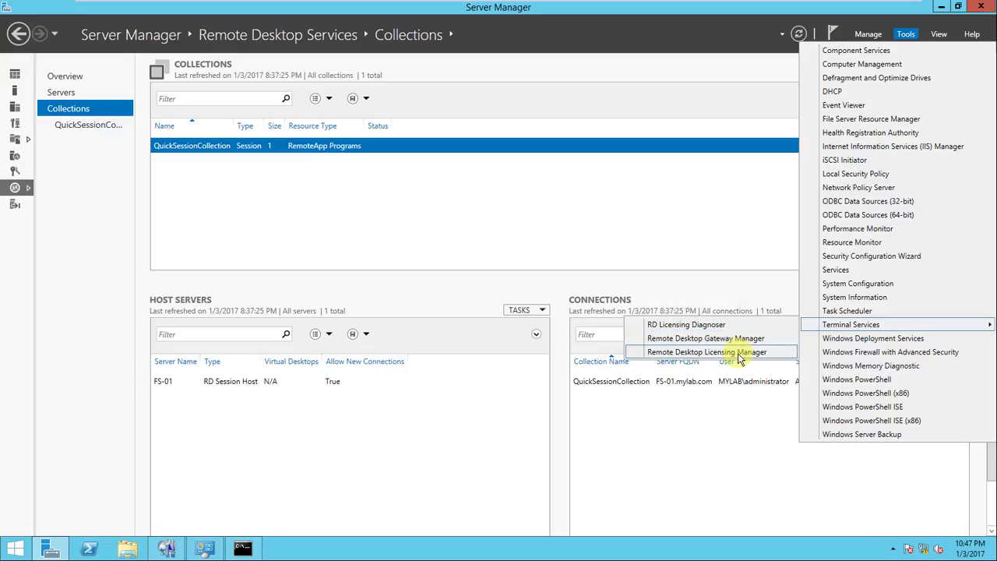
pyautogui.click(739, 354)
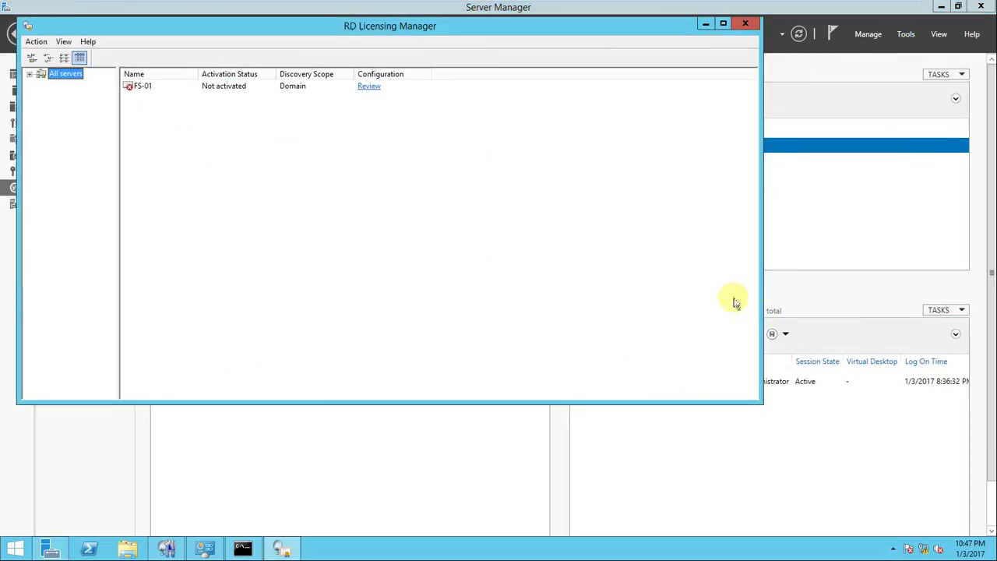
pyautogui.moveTo(570, 23); pyautogui.dragTo(664, 95)
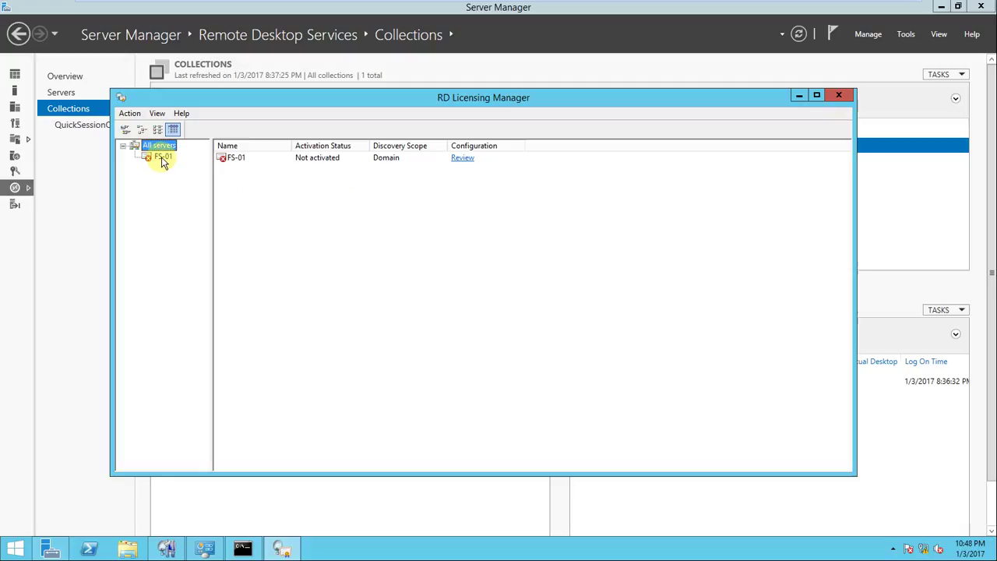
pyautogui.click(162, 158)
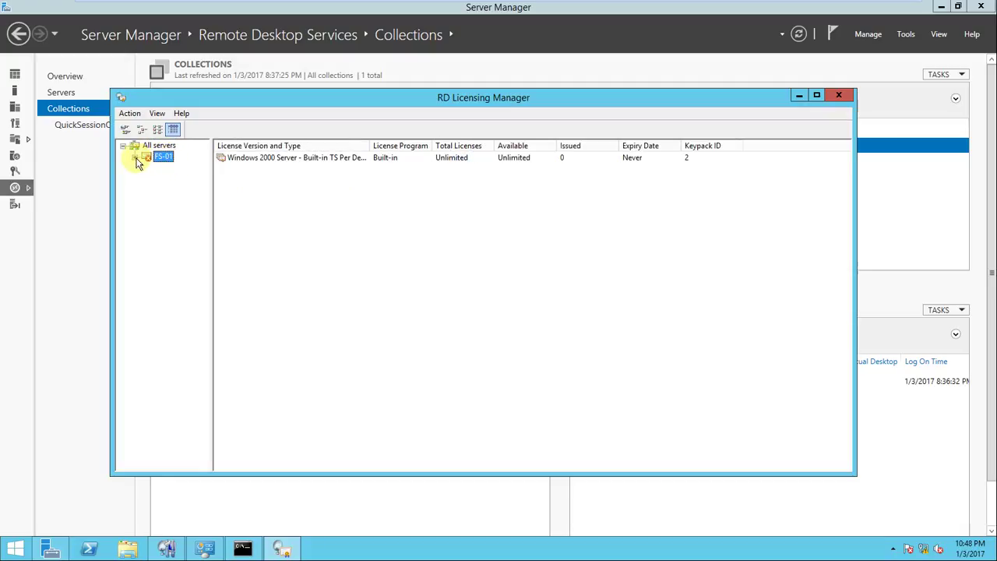
pyautogui.click(134, 158)
# Start the Activate Server Wizard for FS-01 and advance to the connection method page
pyautogui.rightClick(162, 158)
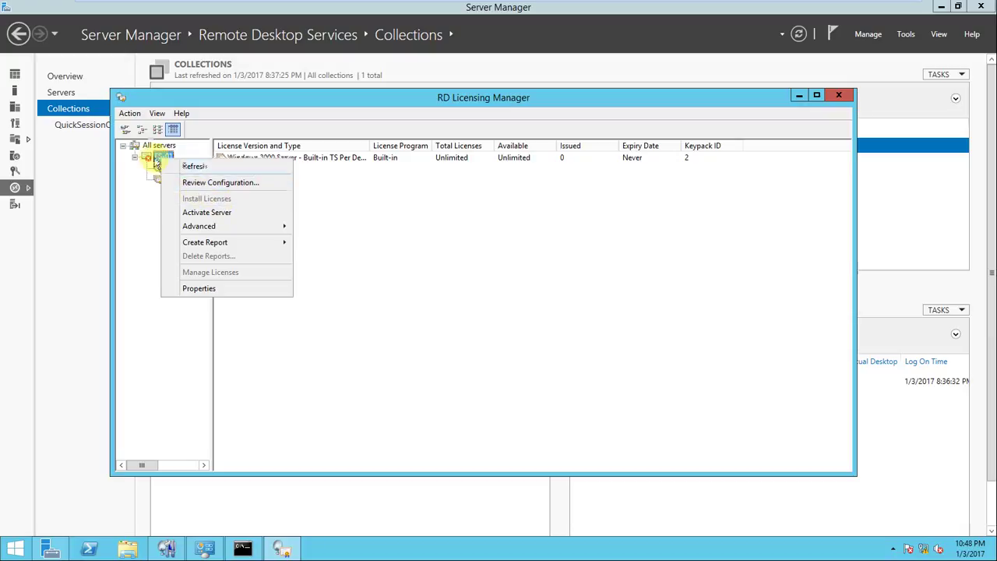
pyautogui.click(220, 212)
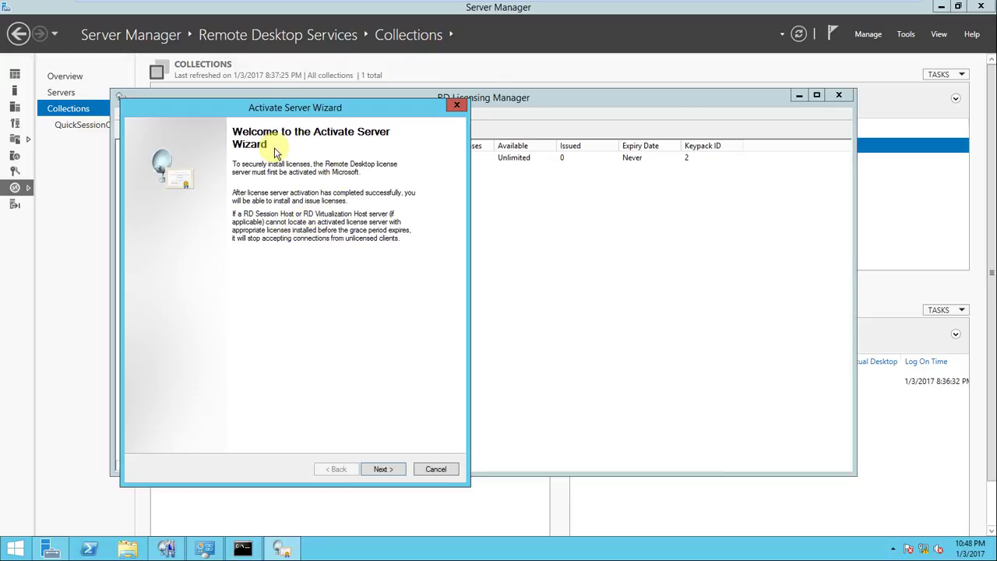
pyautogui.click(383, 468)
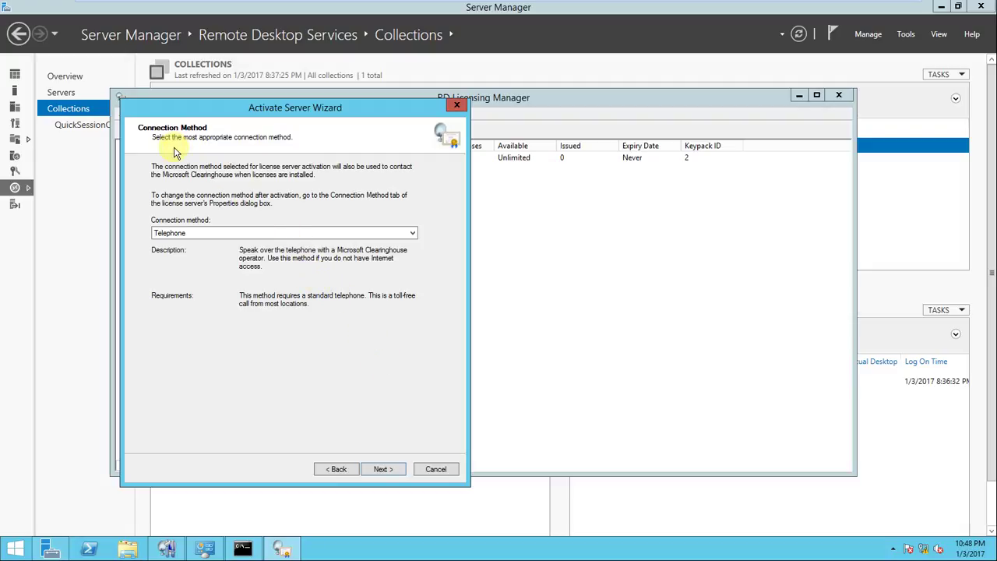
# Review the connection method options and keep Telephone selected
pyautogui.click(345, 234)
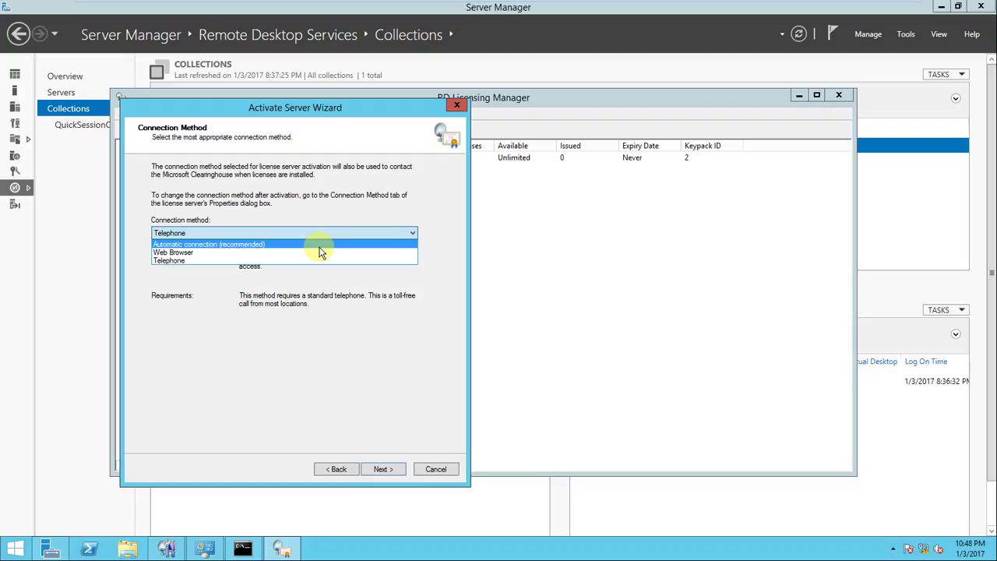
pyautogui.click(218, 245)
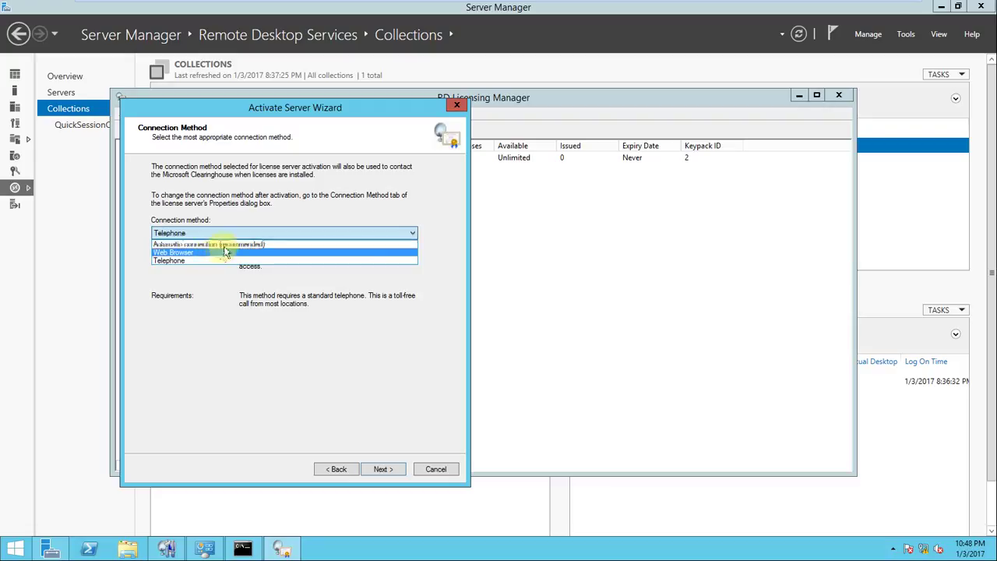
pyautogui.click(198, 262)
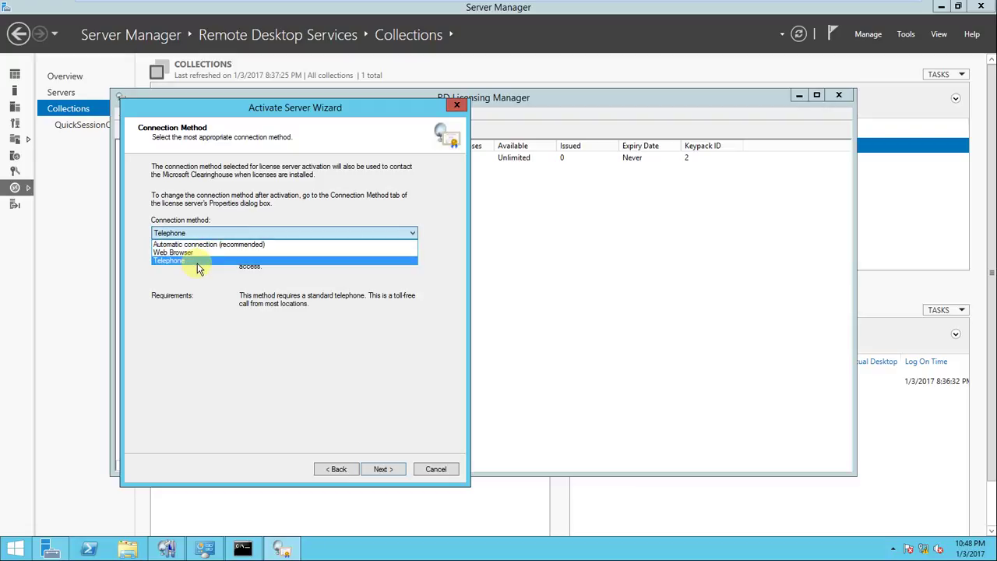
pyautogui.click(198, 261)
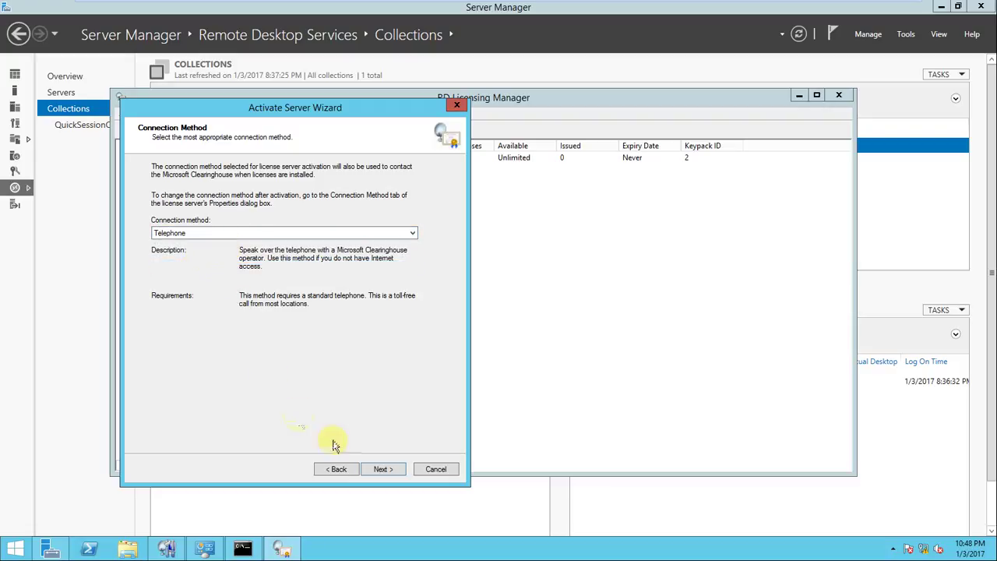
# Pick India as the telephone activation country, view its phone details, then step back
pyautogui.click(381, 469)
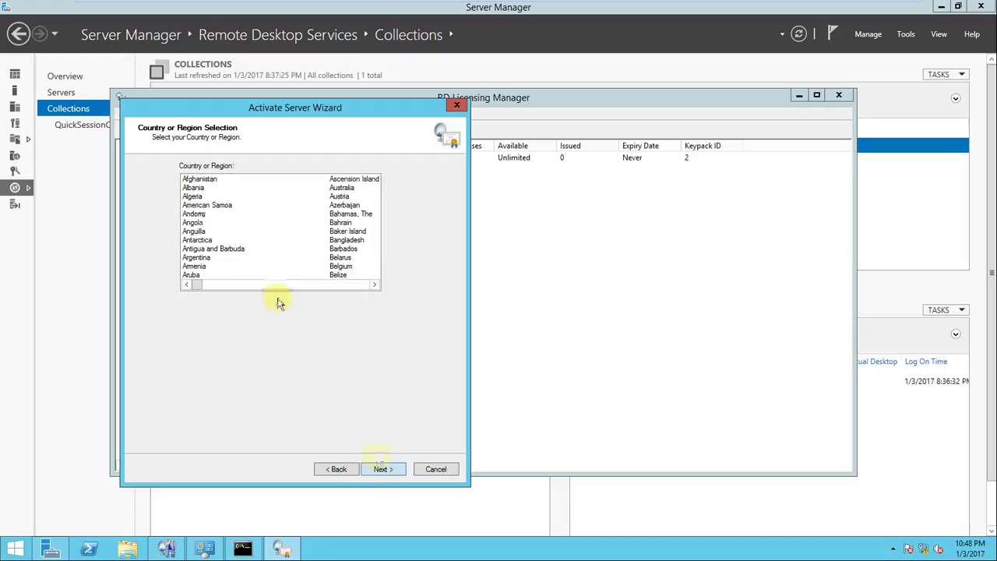
pyautogui.click(192, 207)
pyautogui.press('i')
pyautogui.press('n')
pyautogui.click(383, 470)
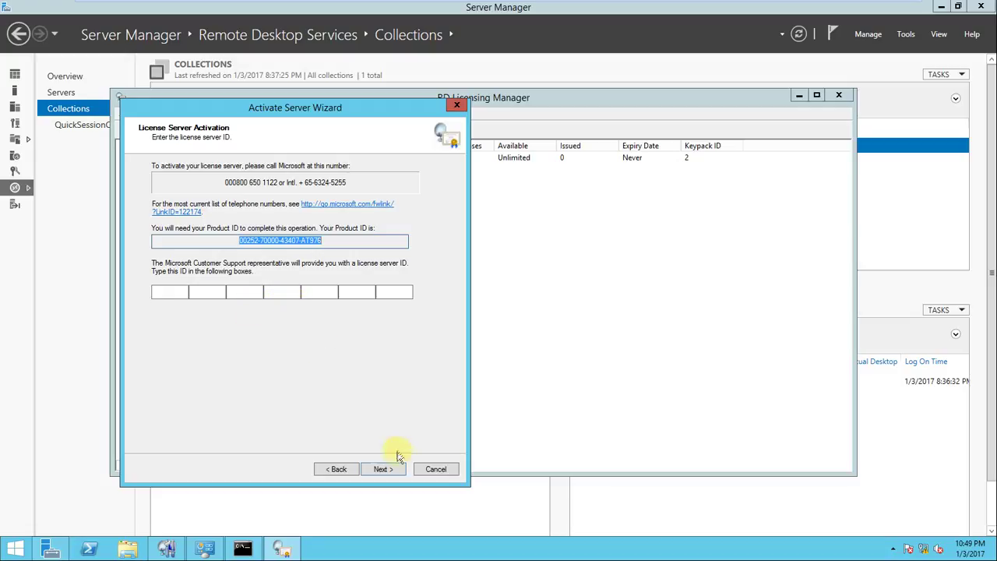
pyautogui.click(336, 469)
# Switch the connection method to Web Browser and preview its activation page before returning
pyautogui.click(337, 469)
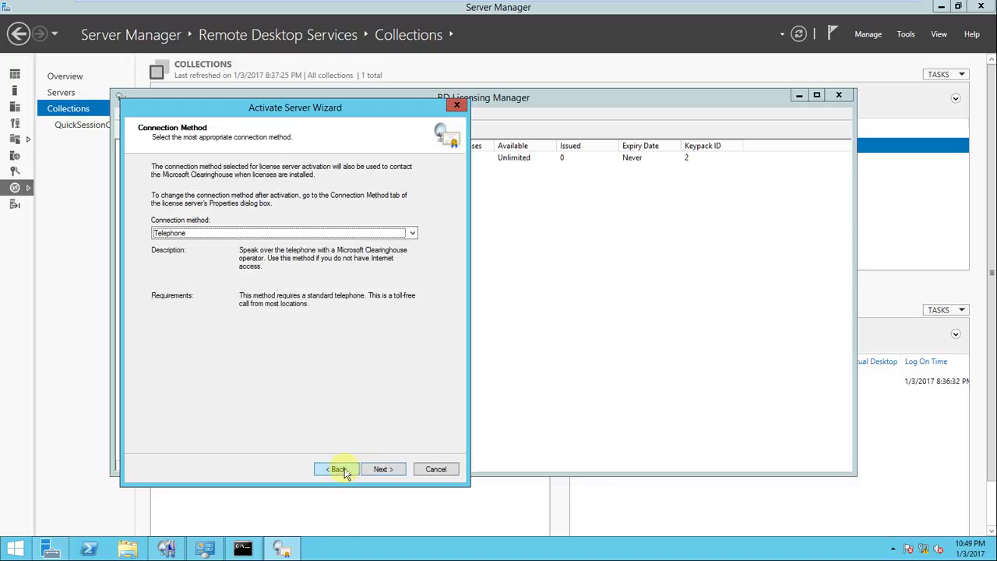
pyautogui.click(288, 233)
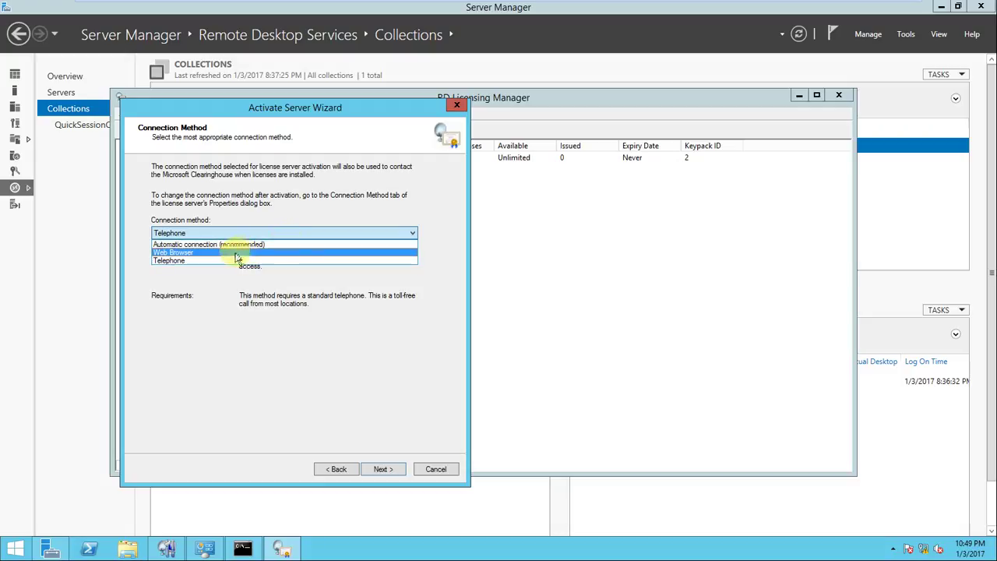
pyautogui.click(247, 250)
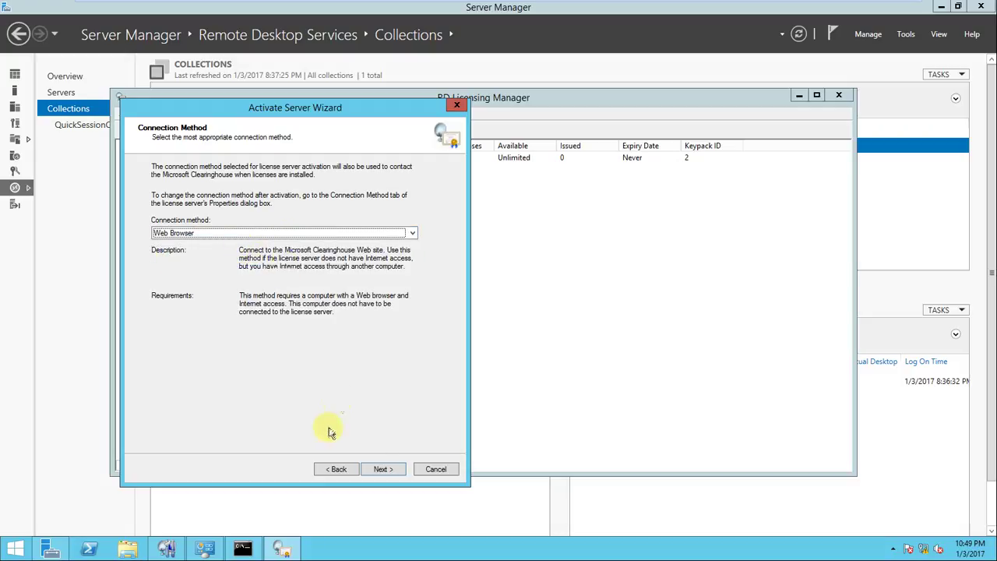
pyautogui.click(381, 468)
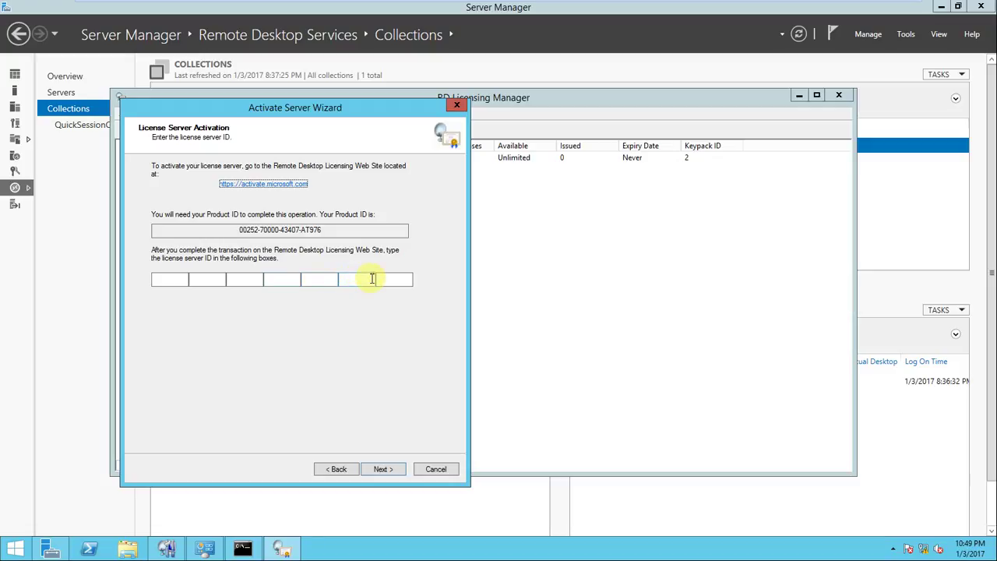
pyautogui.click(338, 470)
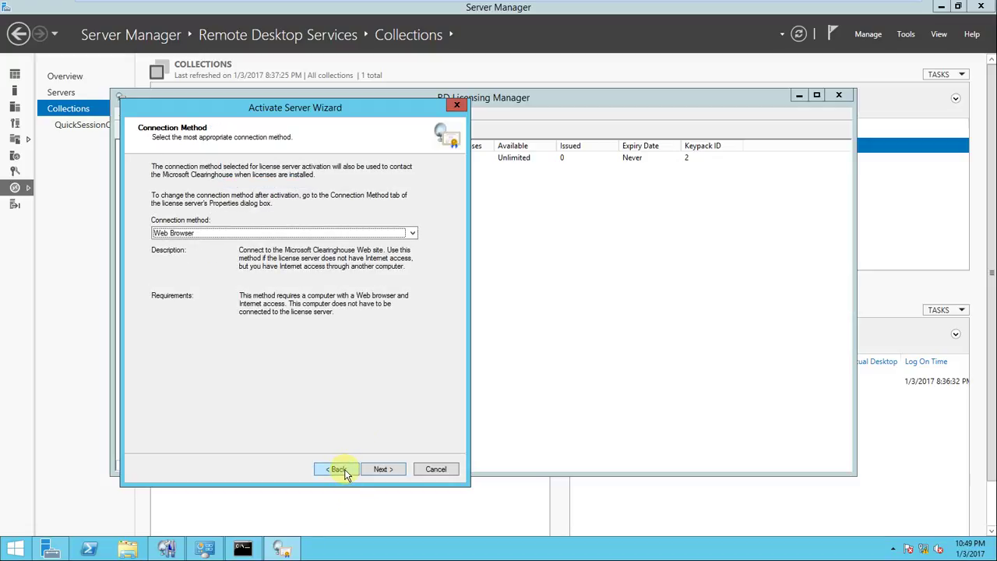
# Choose Automatic connection (recommended), attempt activation, and dismiss the Clearinghouse connection error
pyautogui.click(406, 232)
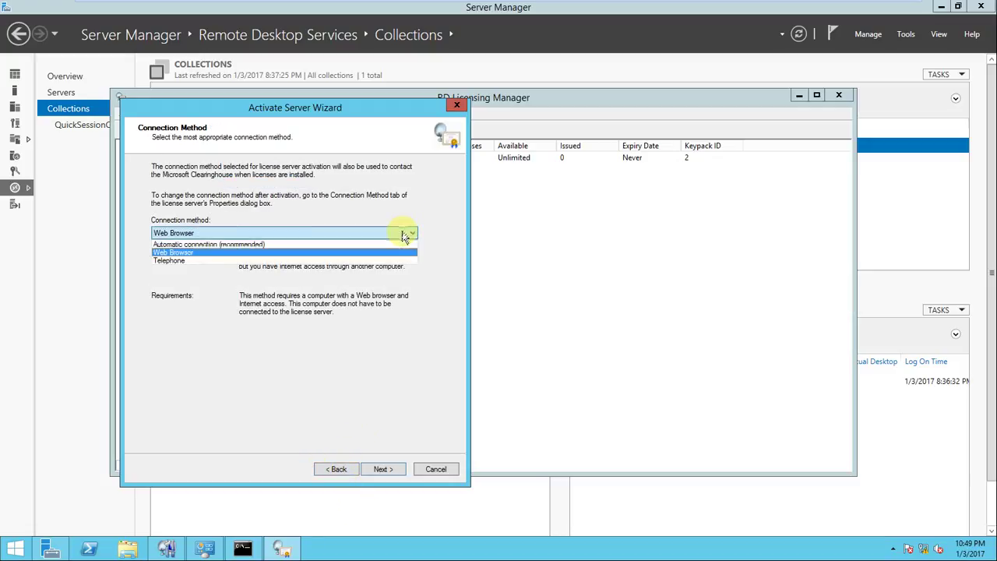
pyautogui.click(320, 244)
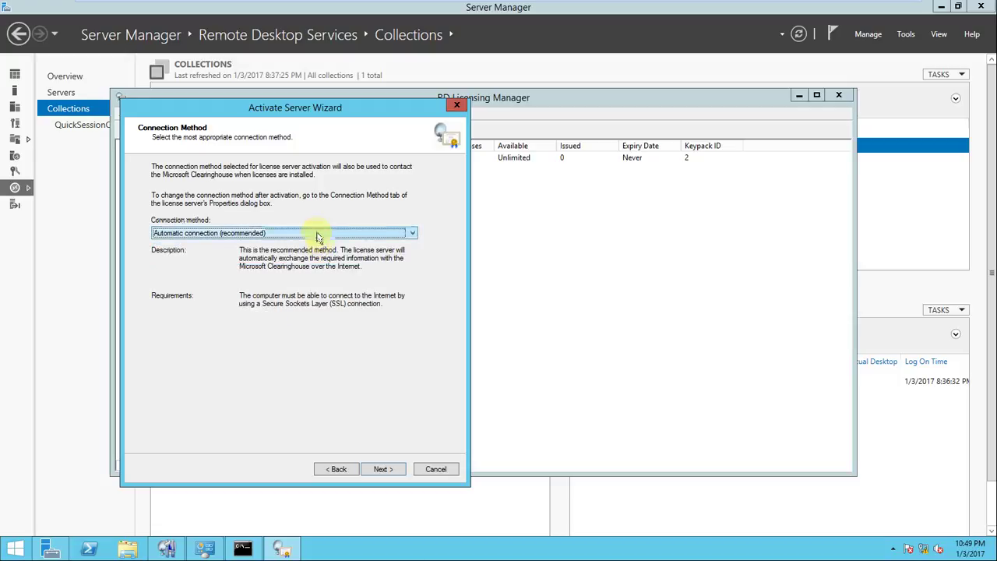
pyautogui.click(382, 469)
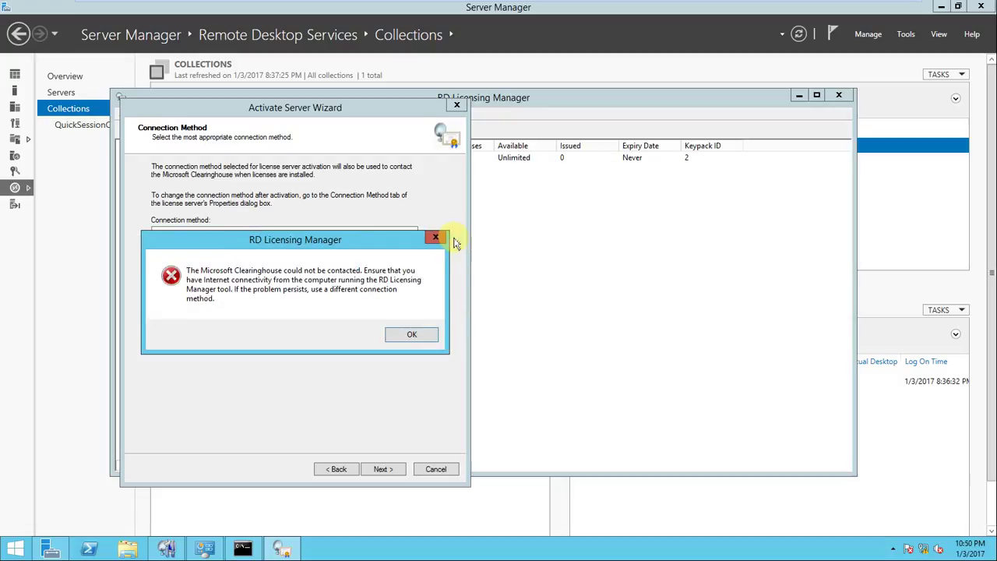
pyautogui.click(427, 337)
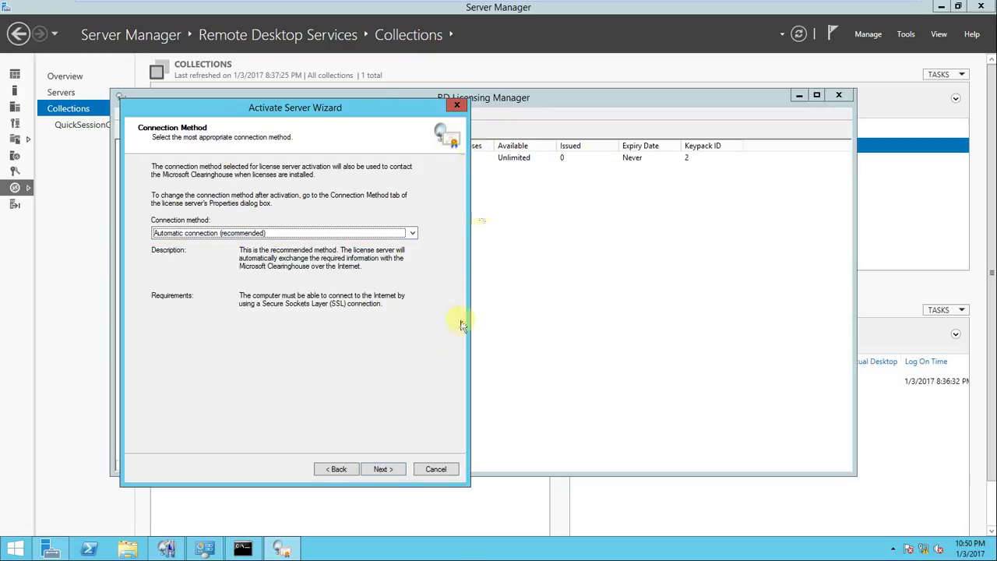
# Cancel the activation wizard, close RD Licensing Manager, and return to the Remote Desktop Services Overview
pyautogui.click(436, 470)
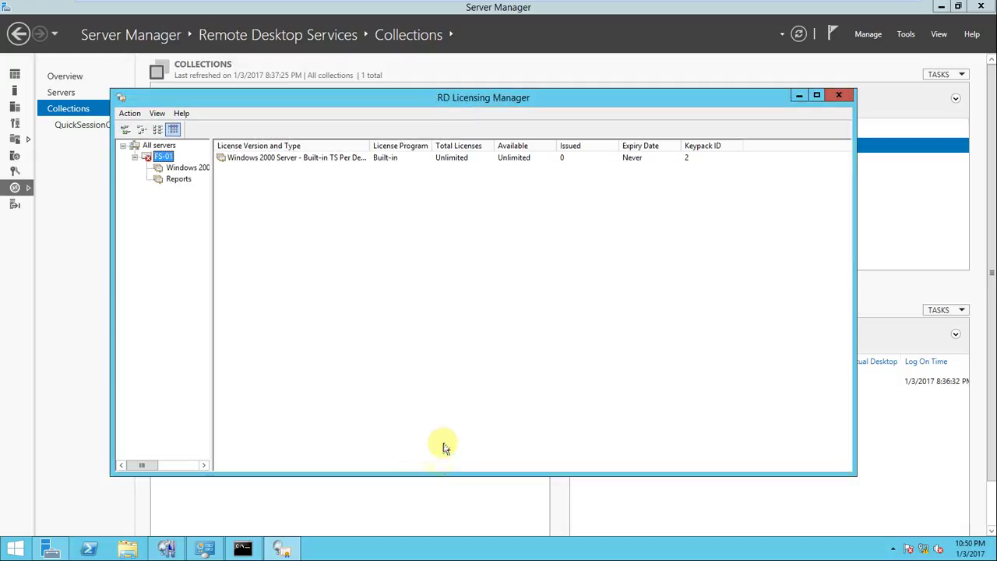
pyautogui.click(839, 95)
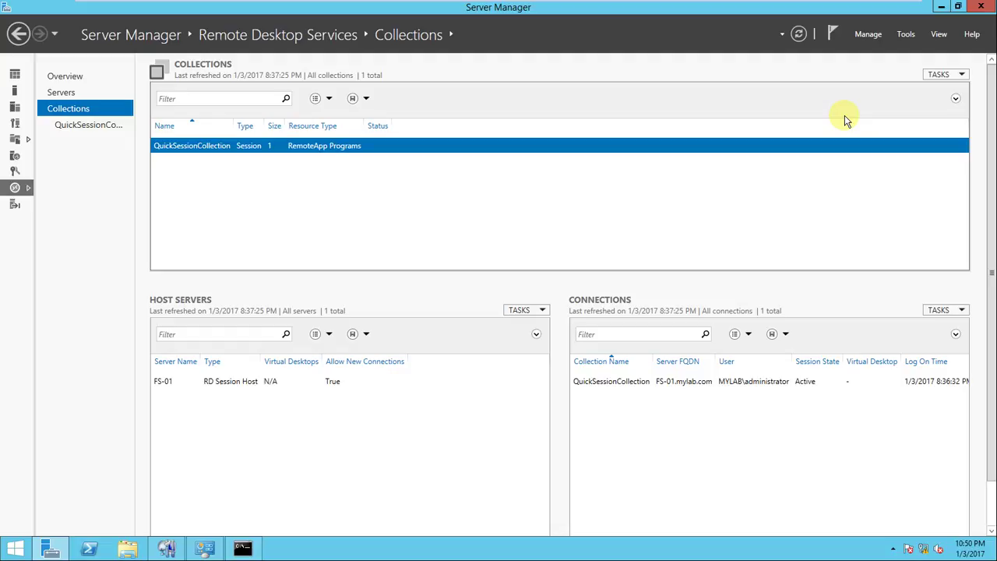
pyautogui.click(62, 77)
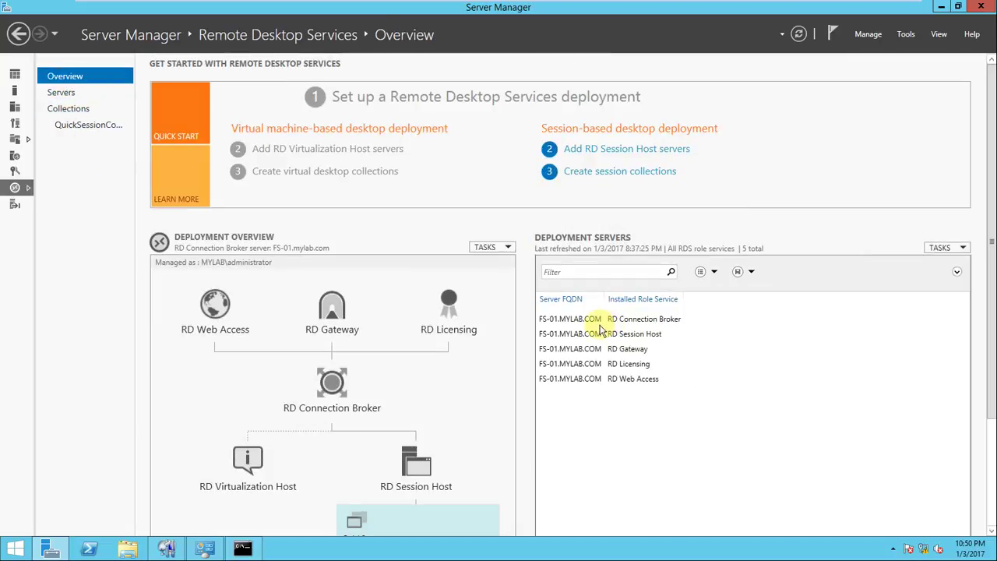